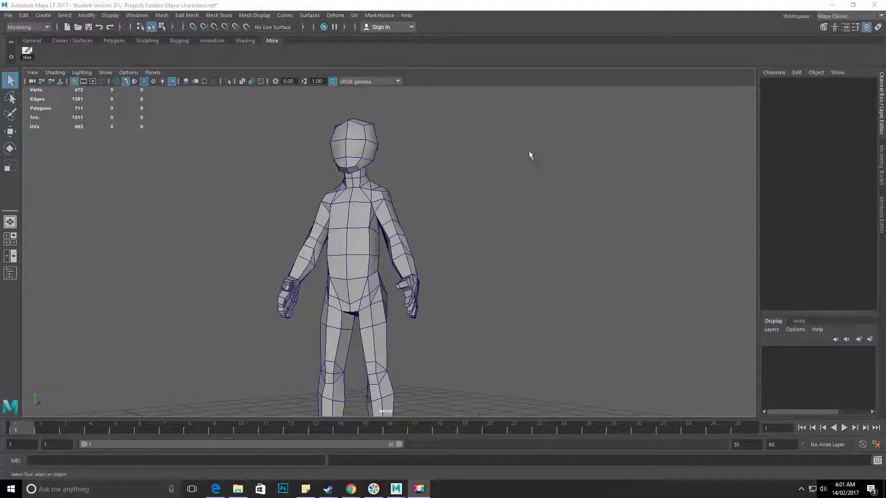
Step: Orbit the character model in Maya to a lower, frontal three-quarter view
{"action": "mouse_move", "coordinate": [500, 124]}
{"action": "left_mouse_down", "text": "alt"}
{"action": "mouse_move", "coordinate": [407, 174]}
{"action": "mouse_move", "coordinate": [469, 162]}
{"action": "mouse_move", "coordinate": [496, 170]}
{"action": "mouse_move", "coordinate": [495, 229]}
{"action": "mouse_move", "coordinate": [467, 176]}
{"action": "mouse_move", "coordinate": [461, 188]}
{"action": "mouse_move", "coordinate": [508, 184]}
{"action": "mouse_move", "coordinate": [487, 240]}
{"action": "mouse_move", "coordinate": [499, 226]}
{"action": "mouse_move", "coordinate": [441, 241]}
{"action": "mouse_move", "coordinate": [411, 233]}
{"action": "left_mouse_up", "text": "alt"}
{"action": "scroll", "coordinate": [411, 232], "scroll_direction": "up", "scroll_amount": 2}
{"action": "mouse_move", "coordinate": [467, 240]}
{"action": "left_mouse_down", "text": "alt"}
{"action": "mouse_move", "coordinate": [498, 265]}
{"action": "mouse_move", "coordinate": [432, 242]}
{"action": "mouse_move", "coordinate": [508, 257]}
{"action": "left_mouse_up", "text": "alt"}
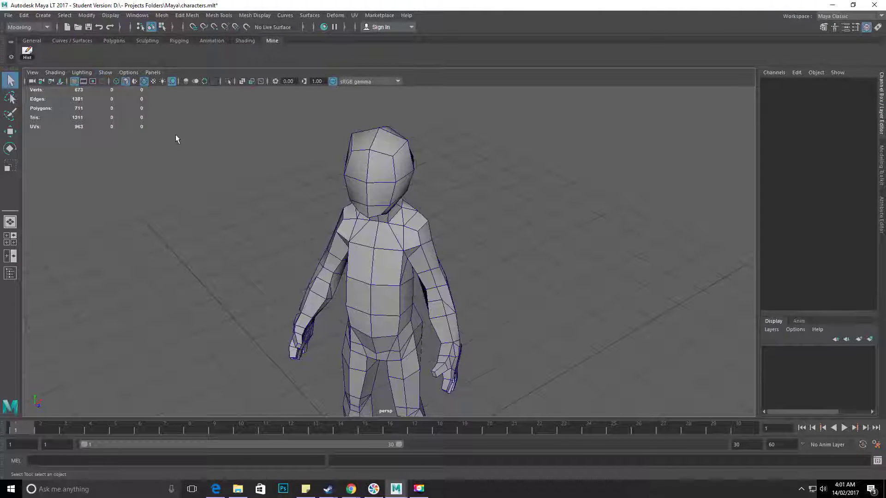
{"action": "mouse_move", "coordinate": [360, 259]}
{"action": "left_mouse_down", "text": "alt"}
{"action": "mouse_move", "coordinate": [344, 233]}
{"action": "mouse_move", "coordinate": [362, 256]}
{"action": "mouse_move", "coordinate": [330, 253]}
{"action": "mouse_move", "coordinate": [431, 273]}
{"action": "mouse_move", "coordinate": [402, 274]}
{"action": "mouse_move", "coordinate": [425, 283]}
{"action": "left_mouse_up", "text": "alt"}
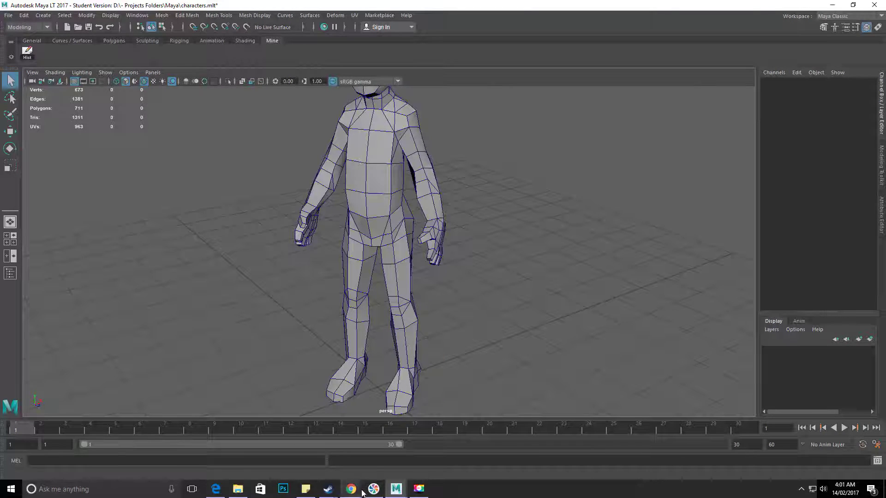
{"action": "mouse_move", "coordinate": [351, 489]}
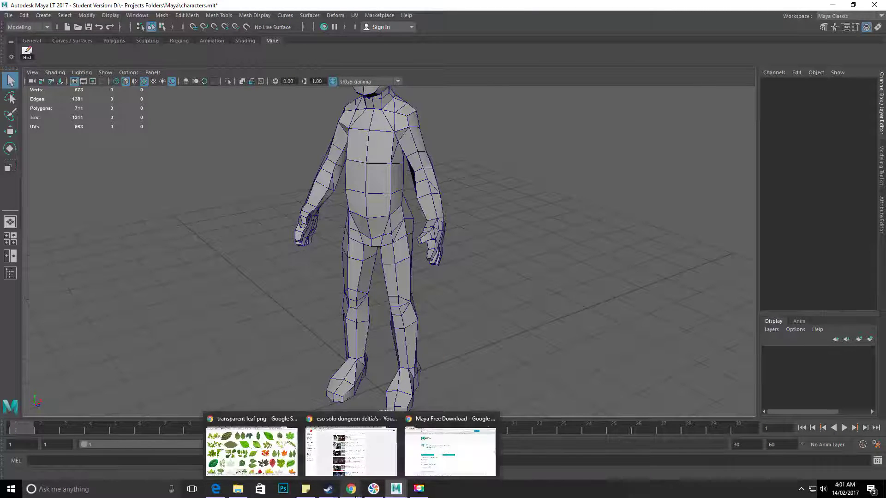
Step: Search Google in Chrome for 'maya student account free'
{"action": "left_click", "coordinate": [443, 469]}
{"action": "left_click", "coordinate": [446, 23]}
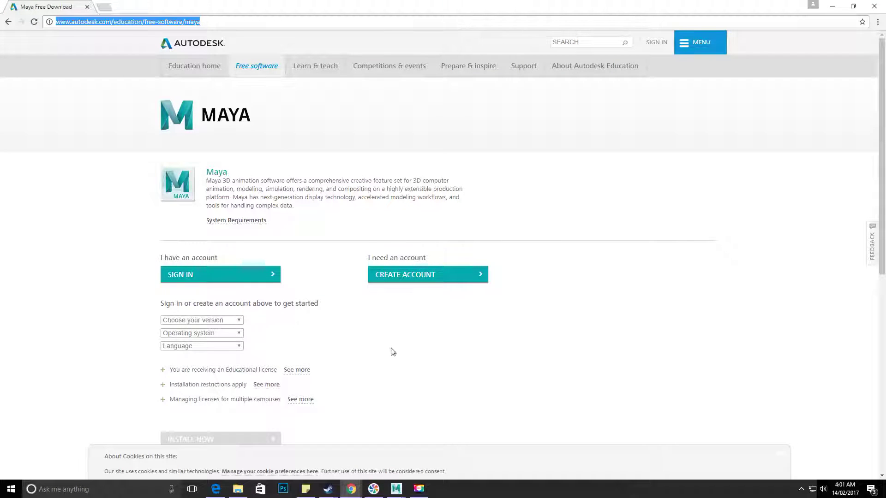
{"action": "type", "text": "maya"}
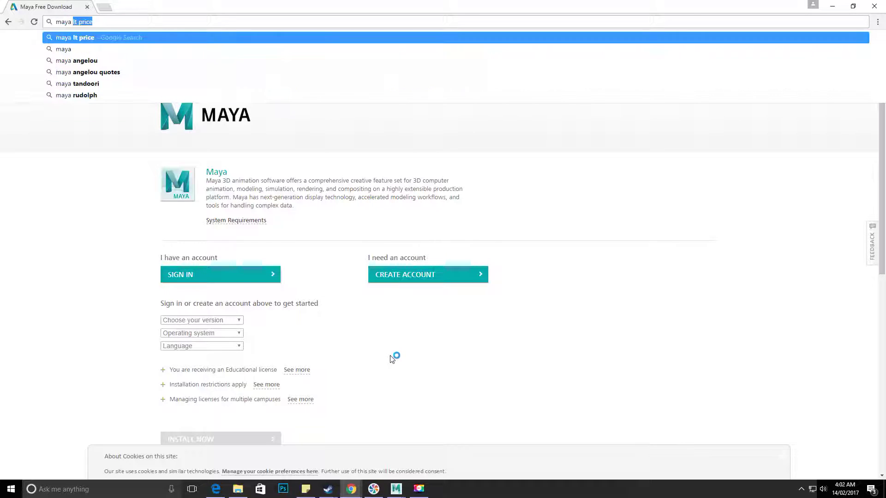
{"action": "type", "text": " student account"}
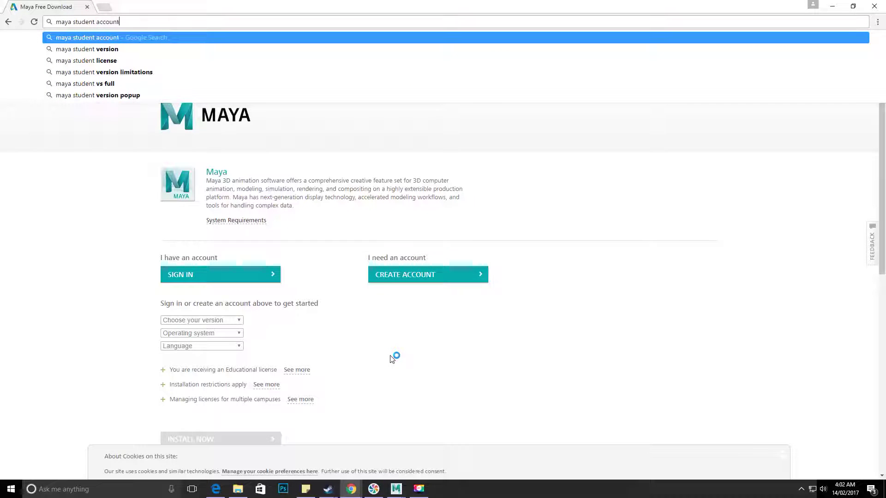
{"action": "type", "text": " free"}
{"action": "key", "text": "Return"}
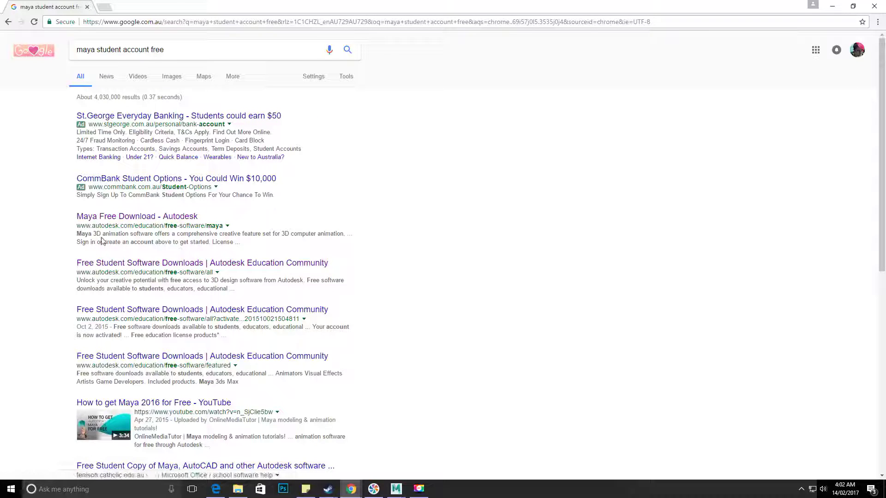
Step: Visit the Maya Free Download result, then return to the search results
{"action": "left_click_drag", "start_coordinate": [131, 224], "coordinate": [83, 225]}
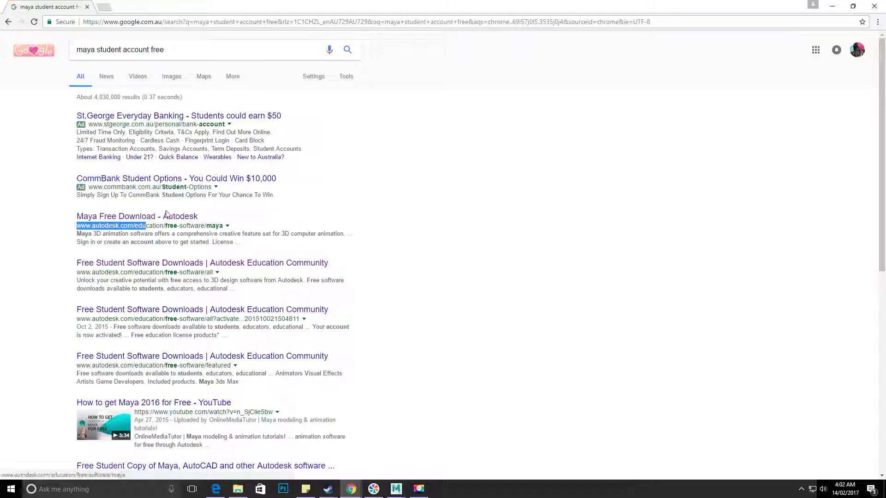
{"action": "left_click", "coordinate": [232, 270]}
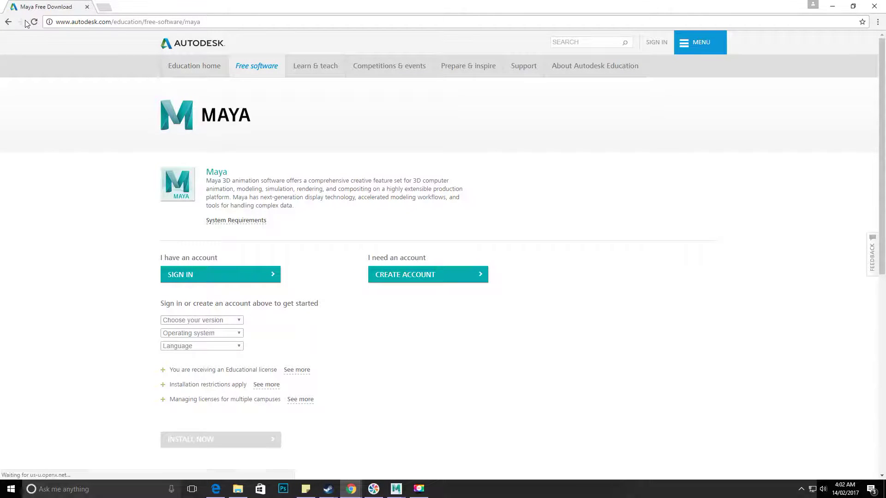
{"action": "left_click", "coordinate": [8, 21]}
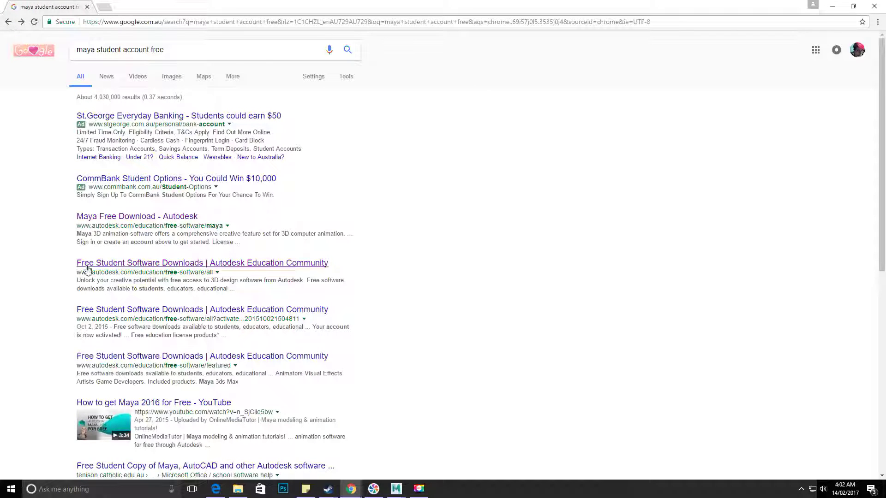
Step: Reach the Maya page via the Free Student Software Downloads result's product list
{"action": "left_click", "coordinate": [149, 268]}
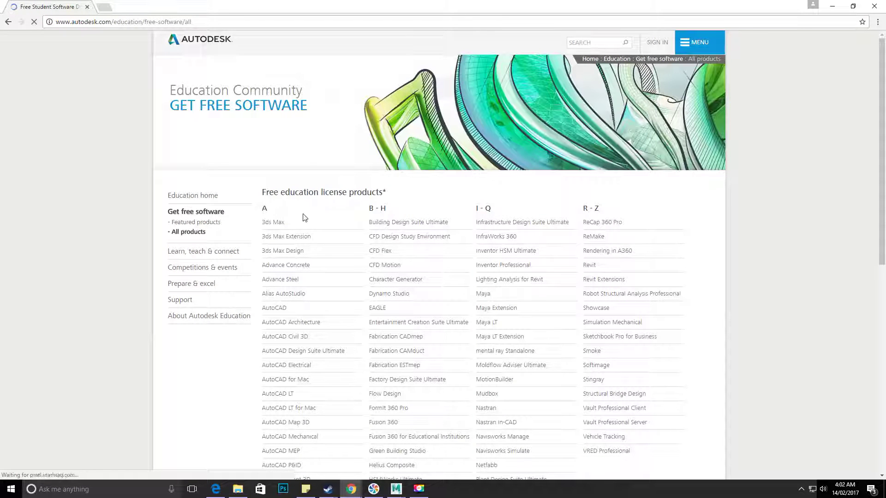
{"action": "scroll", "coordinate": [370, 333], "scroll_direction": "down", "scroll_amount": 3}
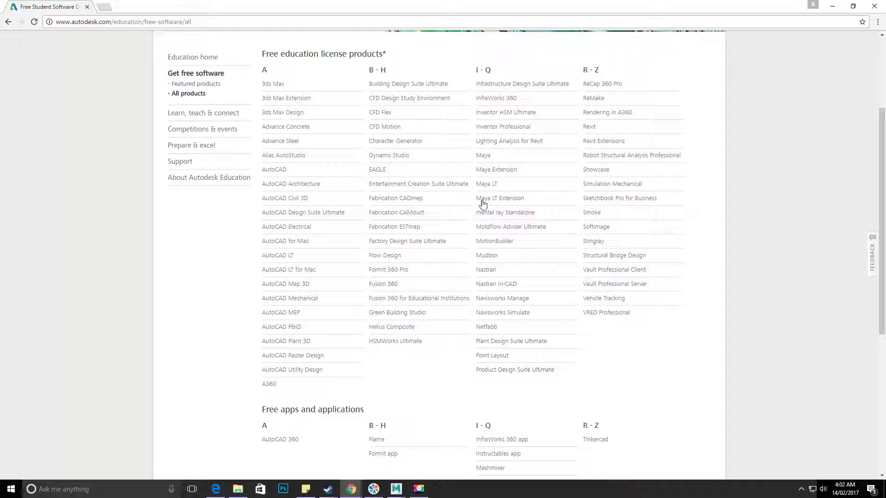
{"action": "left_click", "coordinate": [482, 156]}
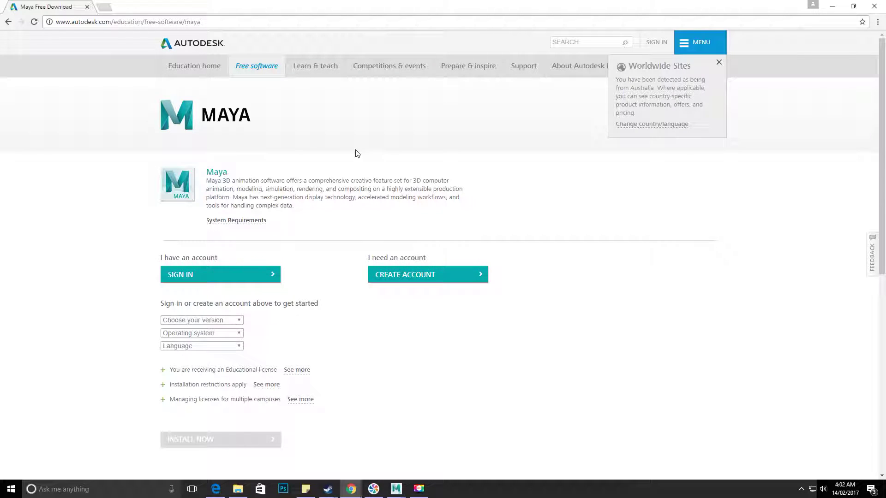
{"action": "double_click", "coordinate": [222, 172]}
{"action": "left_click", "coordinate": [396, 489]}
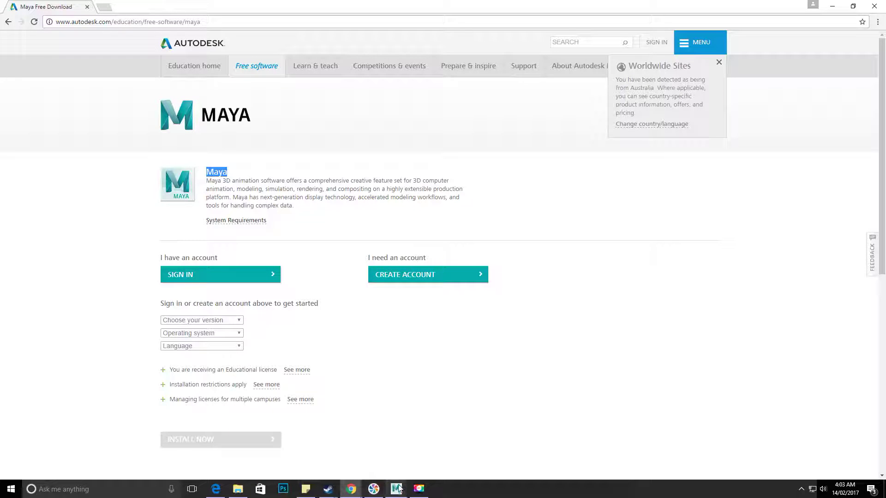
{"action": "left_click", "coordinate": [464, 449]}
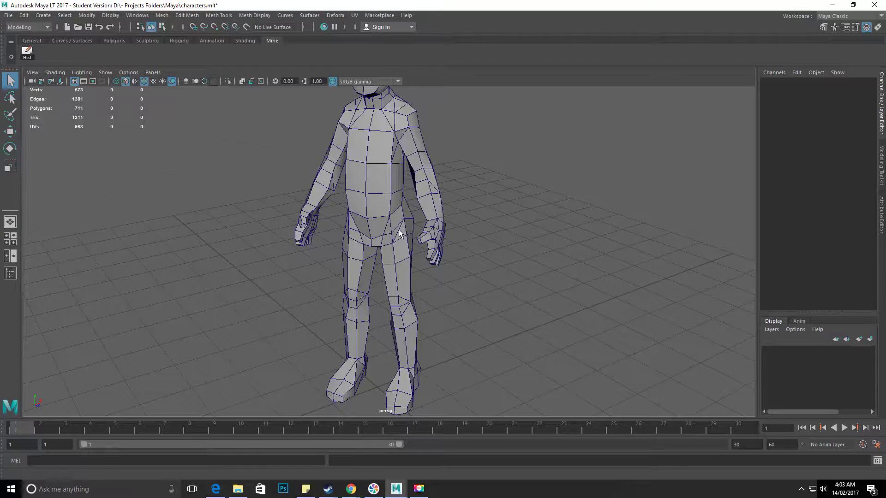
{"action": "mouse_move", "coordinate": [400, 235]}
{"action": "left_mouse_down"}
{"action": "mouse_move", "coordinate": [474, 301]}
{"action": "mouse_move", "coordinate": [409, 240]}
{"action": "mouse_move", "coordinate": [384, 233]}
{"action": "left_mouse_up"}
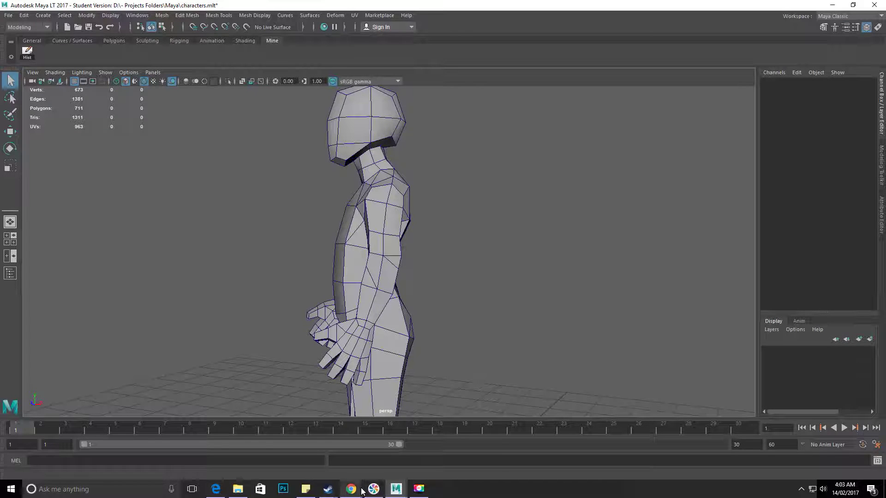
{"action": "mouse_move", "coordinate": [351, 490]}
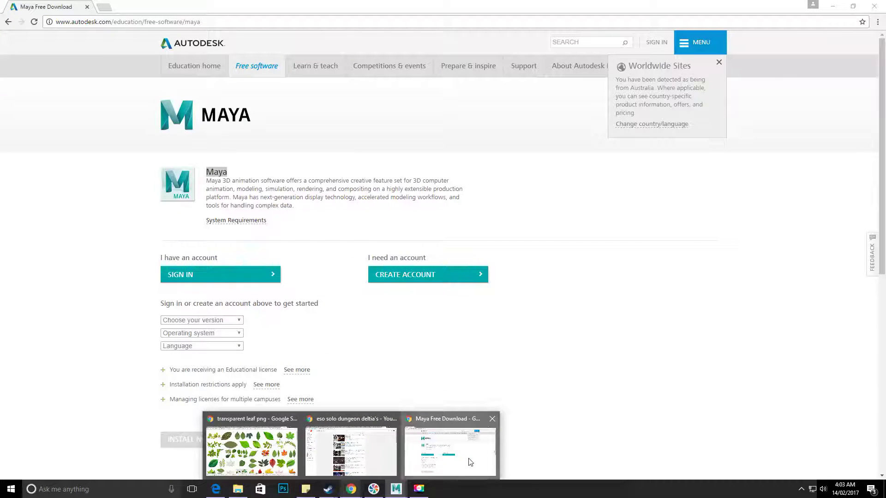
{"action": "left_click", "coordinate": [468, 462]}
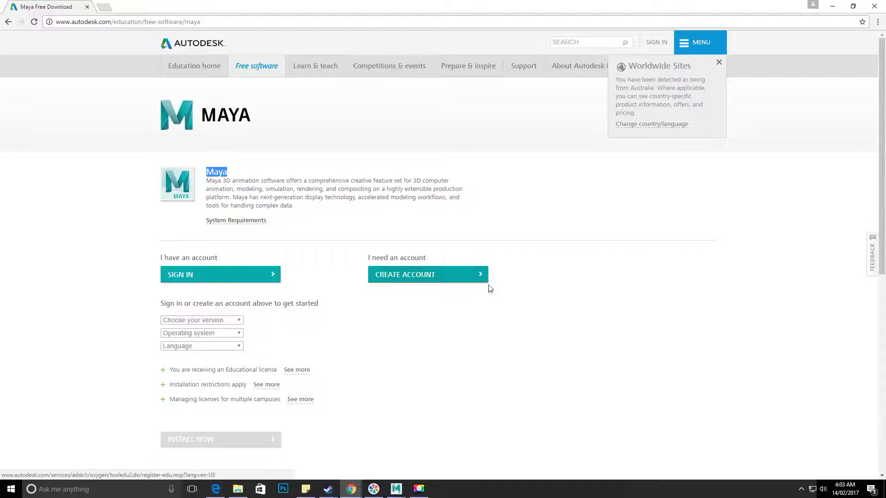
Step: Start a new education account as a Student at an Australian institution
{"action": "left_click", "coordinate": [453, 275]}
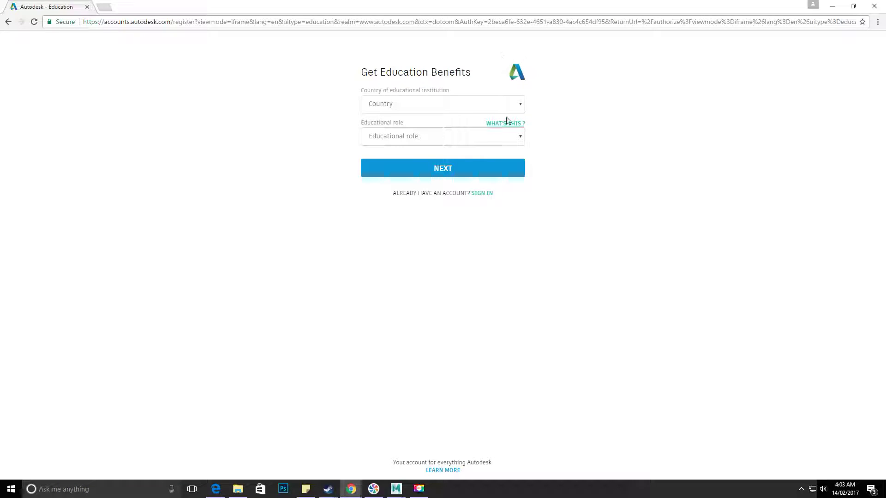
{"action": "left_click", "coordinate": [410, 105]}
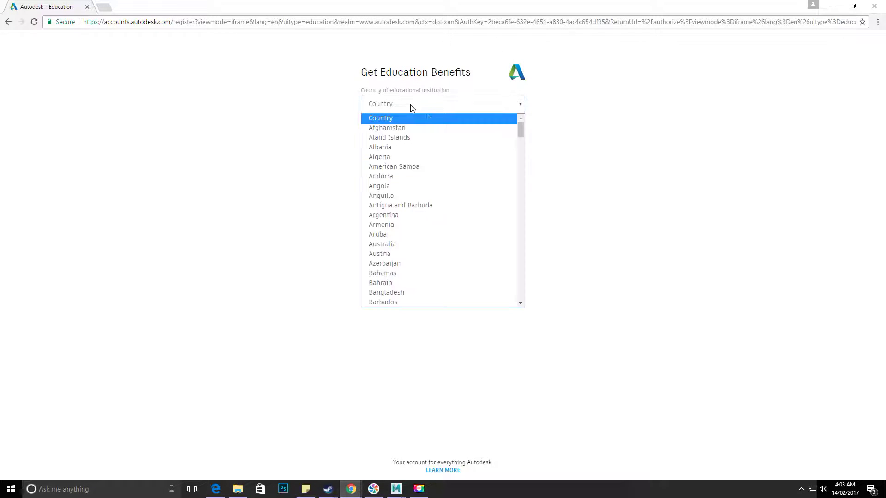
{"action": "left_click", "coordinate": [409, 244]}
{"action": "left_click", "coordinate": [402, 136]}
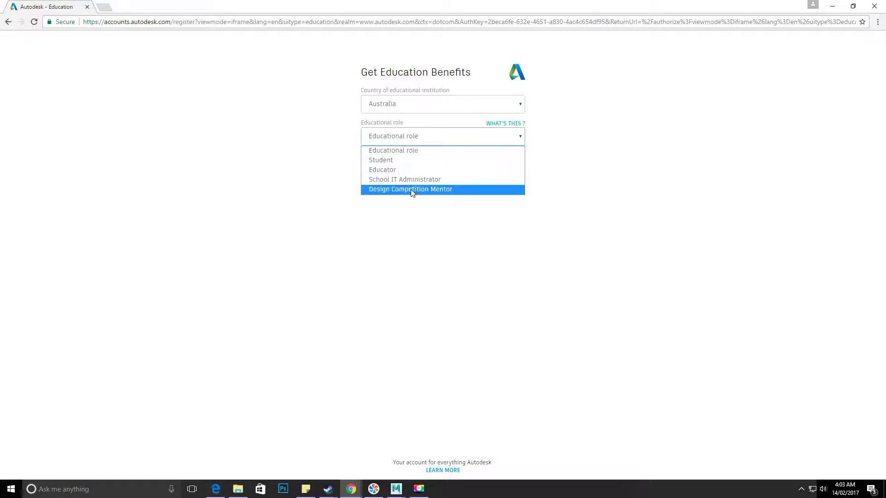
{"action": "left_click", "coordinate": [401, 161]}
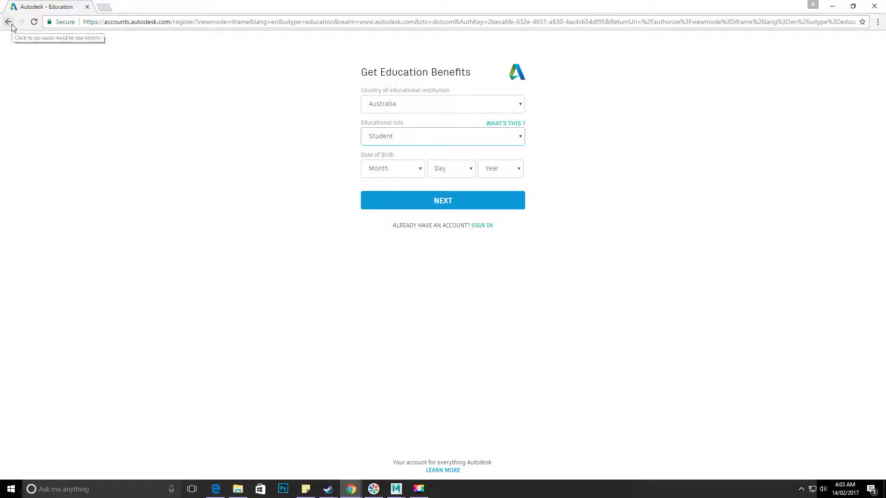
Step: Enter birth date January 1 2017 and submit, getting the not-eligible message
{"action": "left_click", "coordinate": [392, 170]}
{"action": "left_click", "coordinate": [392, 191]}
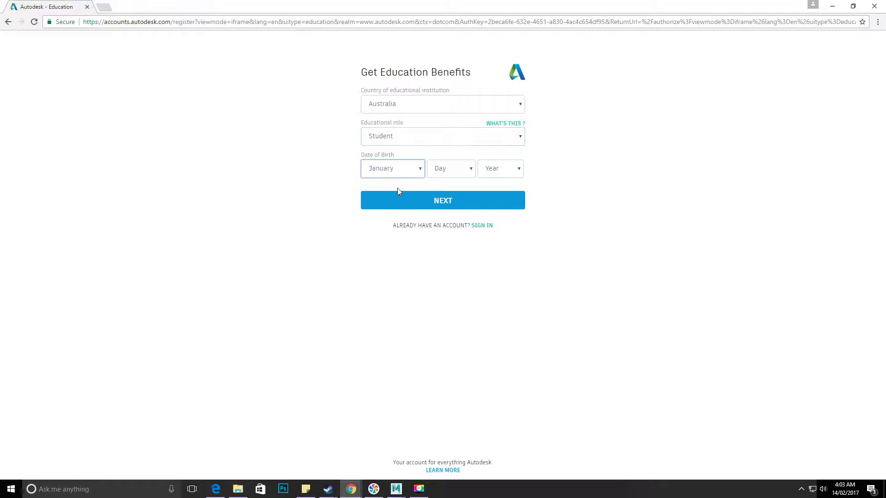
{"action": "left_click", "coordinate": [443, 170]}
{"action": "left_click", "coordinate": [446, 191]}
{"action": "left_click", "coordinate": [500, 169]}
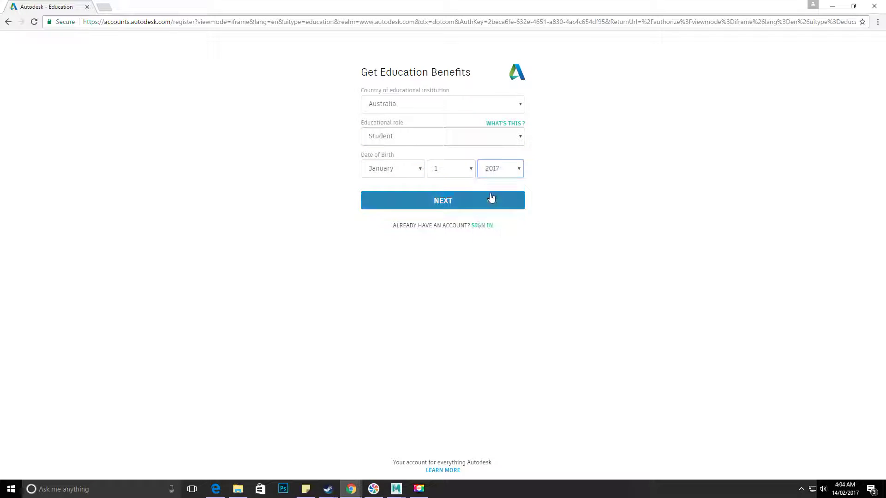
{"action": "left_click", "coordinate": [448, 205]}
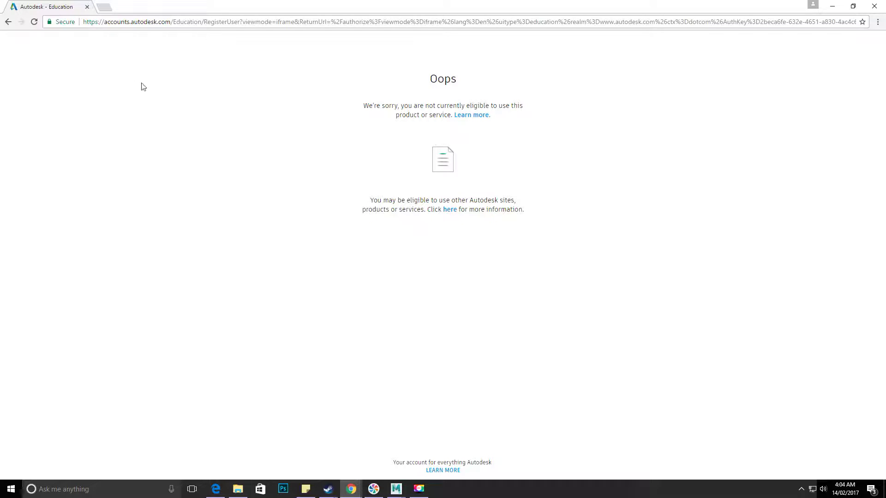
Step: Return to the form and re-enter Australia and Student
{"action": "left_click", "coordinate": [9, 22]}
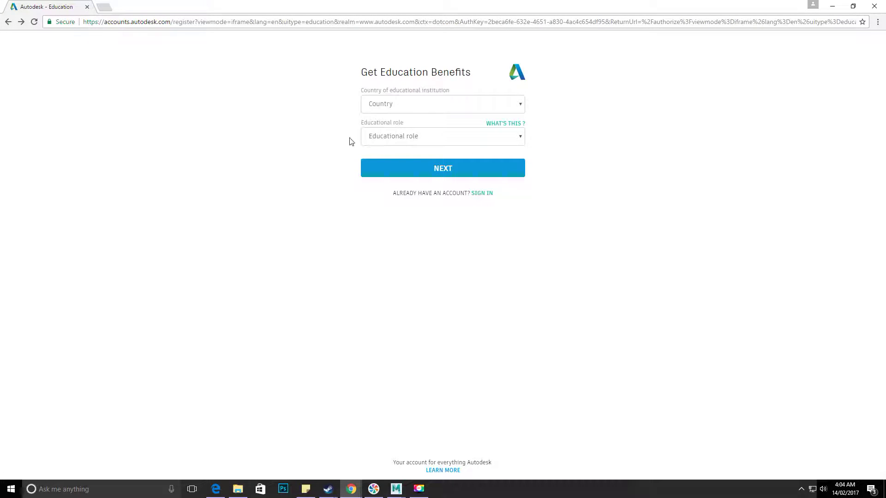
{"action": "left_click", "coordinate": [475, 109]}
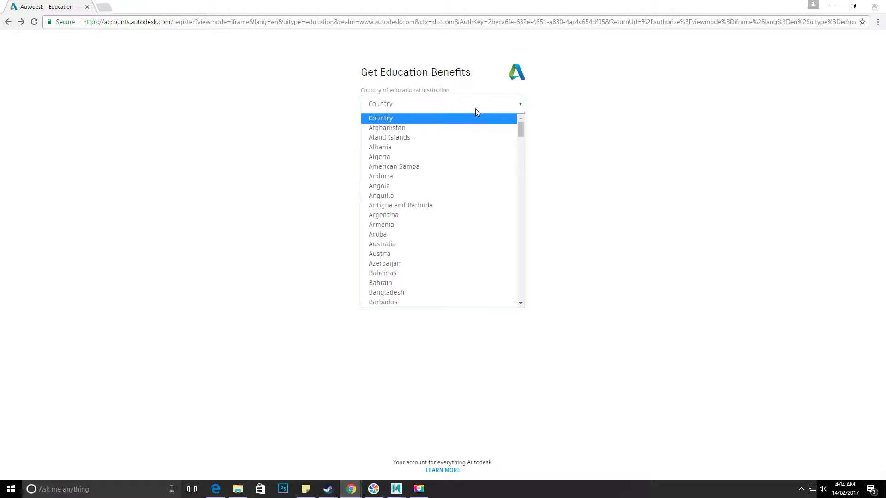
{"action": "left_click", "coordinate": [443, 244]}
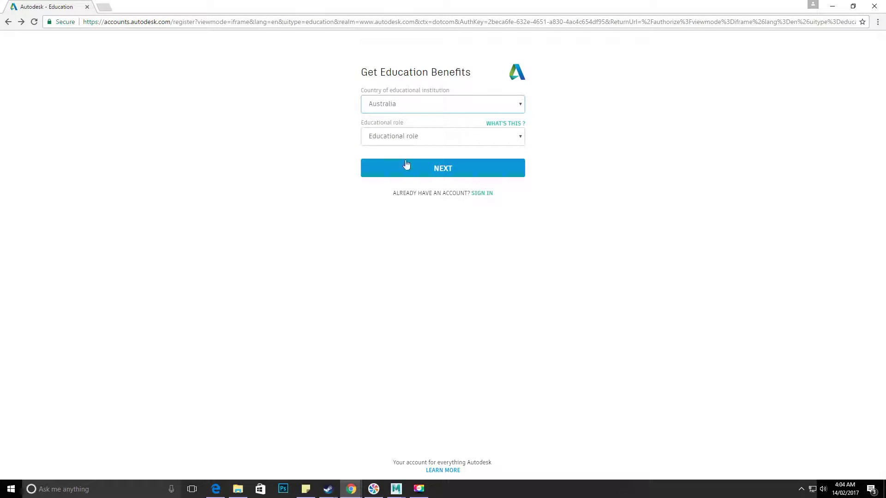
{"action": "left_click", "coordinate": [437, 140]}
{"action": "left_click", "coordinate": [430, 163]}
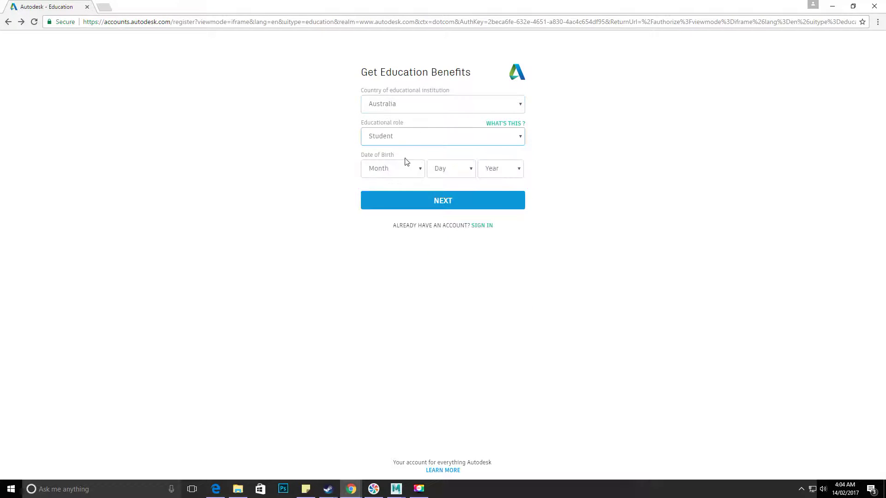
{"action": "left_click", "coordinate": [404, 169]}
{"action": "left_click", "coordinate": [407, 192]}
{"action": "left_click", "coordinate": [472, 169]}
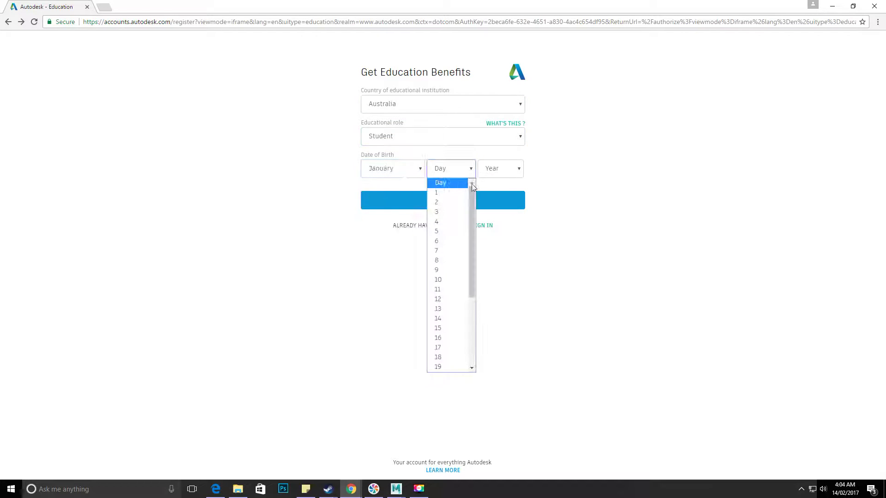
{"action": "left_click", "coordinate": [458, 358]}
{"action": "left_click", "coordinate": [510, 168]}
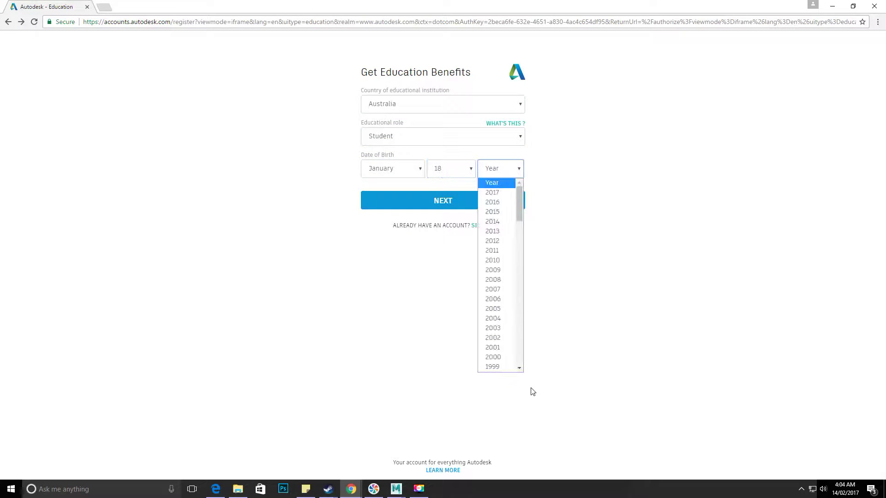
{"action": "scroll", "coordinate": [503, 344], "scroll_direction": "down", "scroll_amount": 8}
{"action": "left_click", "coordinate": [494, 251]}
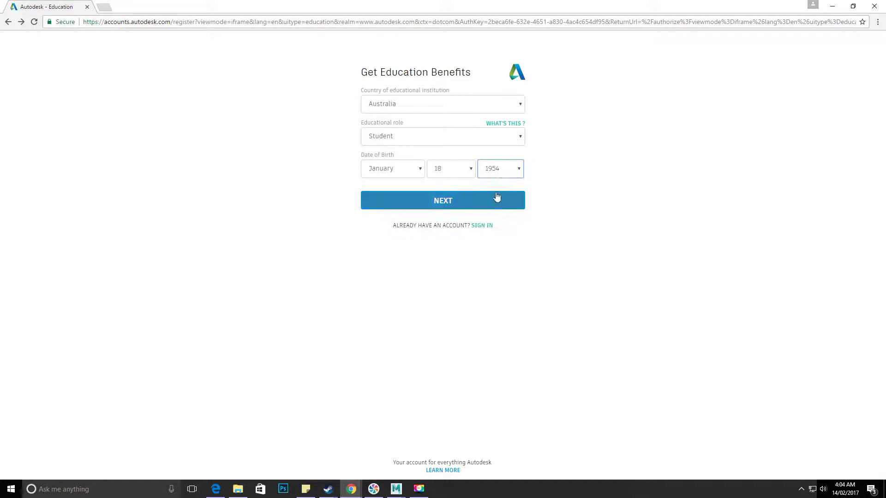
{"action": "left_click", "coordinate": [436, 203]}
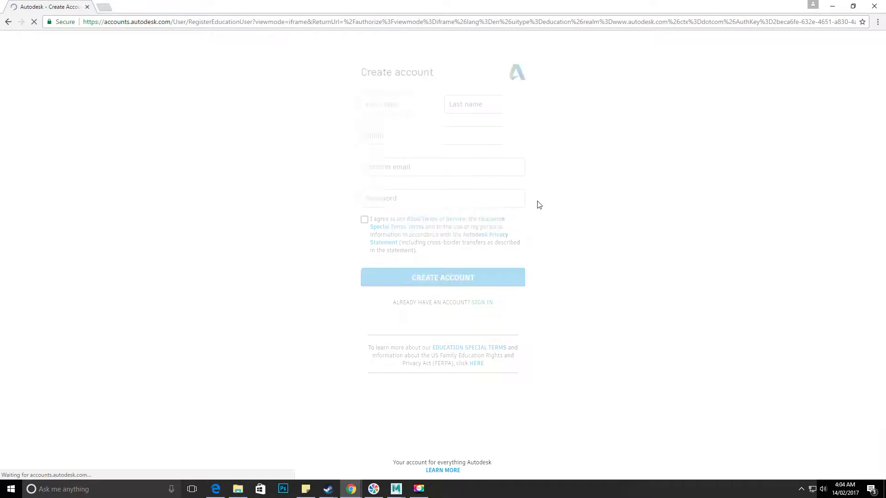